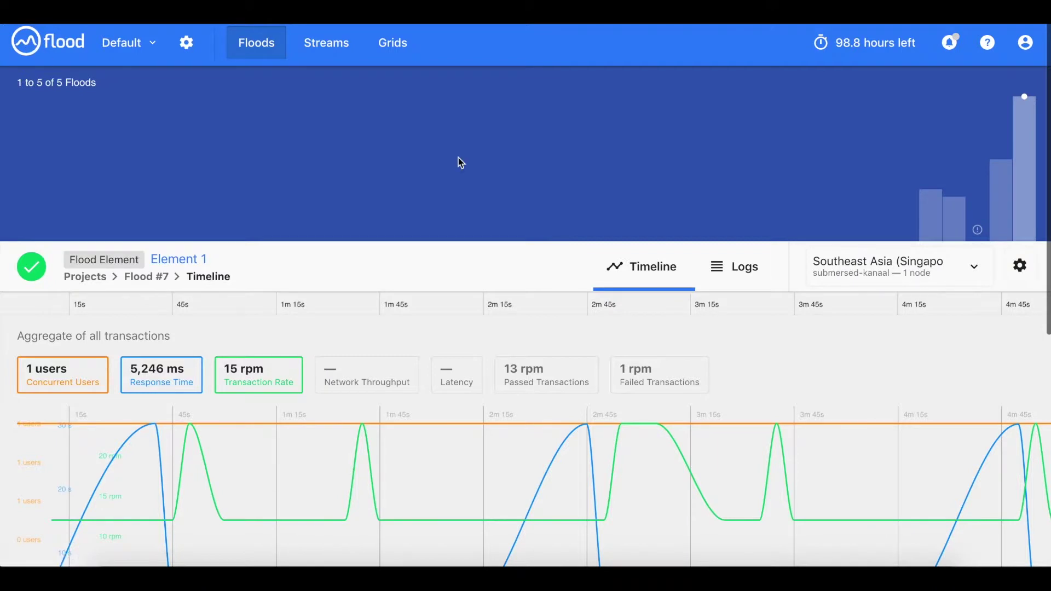
Step: Dismiss the flood summary card, load the Flood #4 JMeter 1 results, and switch to Streams
{"action": "mouse_move", "coordinate": [964, 187]}
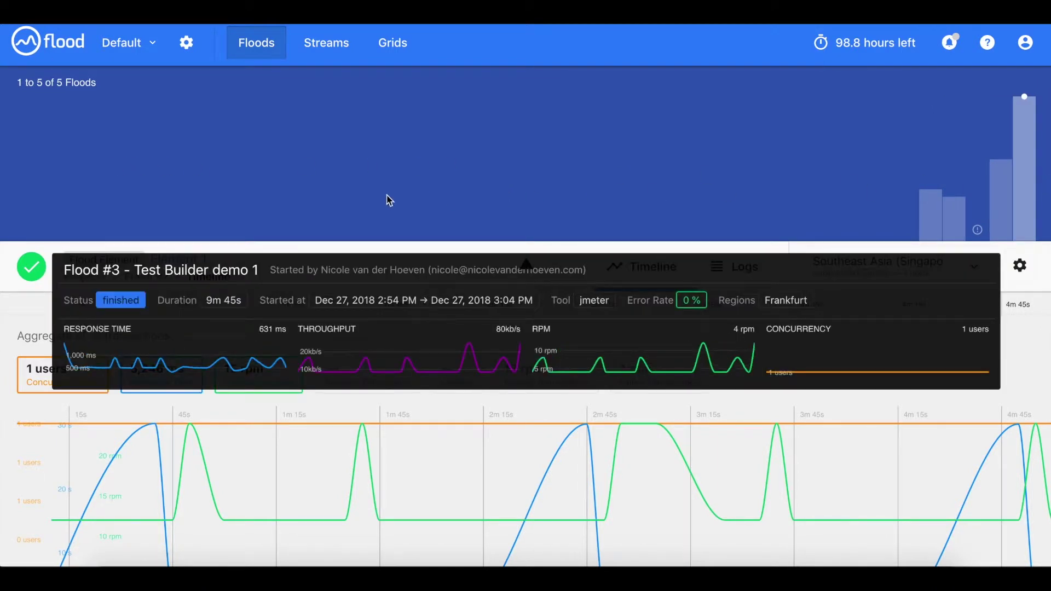
{"action": "left_click", "coordinate": [525, 202]}
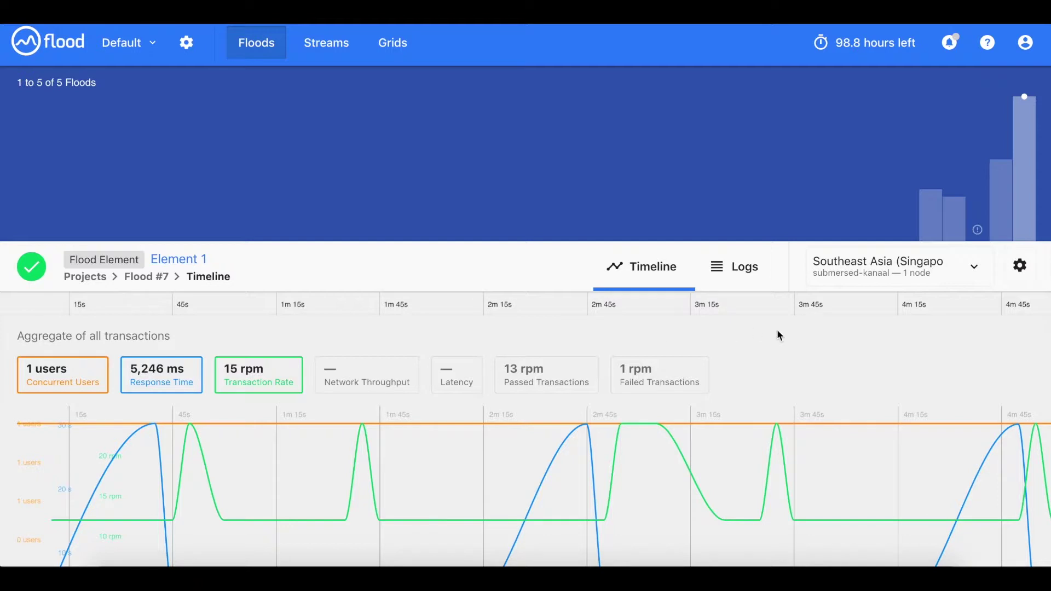
{"action": "scroll", "coordinate": [785, 327], "scroll_direction": "down", "scroll_amount": 5}
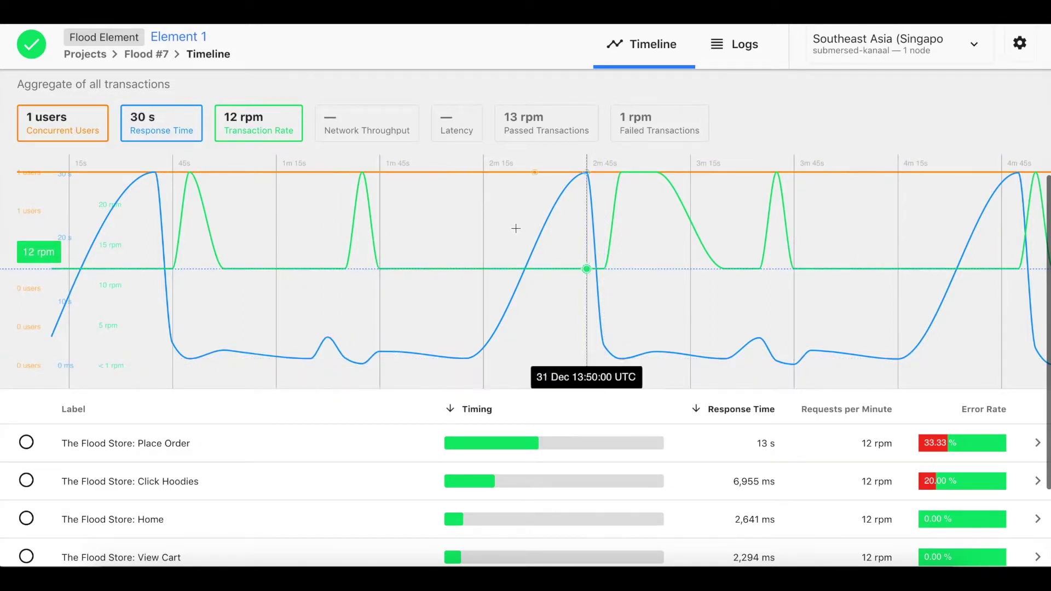
{"action": "scroll", "coordinate": [758, 219], "scroll_direction": "up", "scroll_amount": 5}
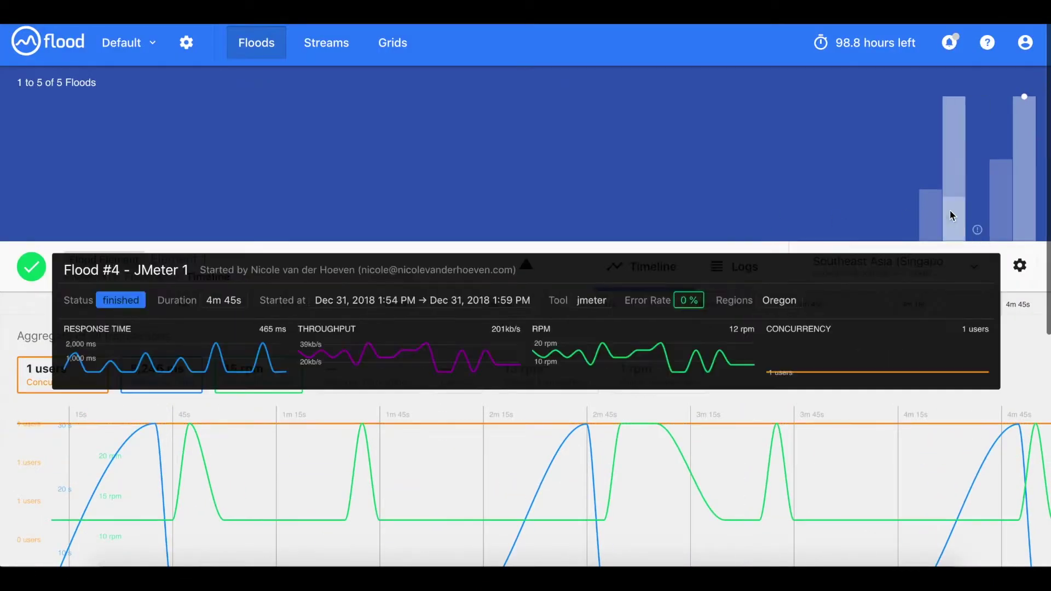
{"action": "left_click", "coordinate": [952, 216]}
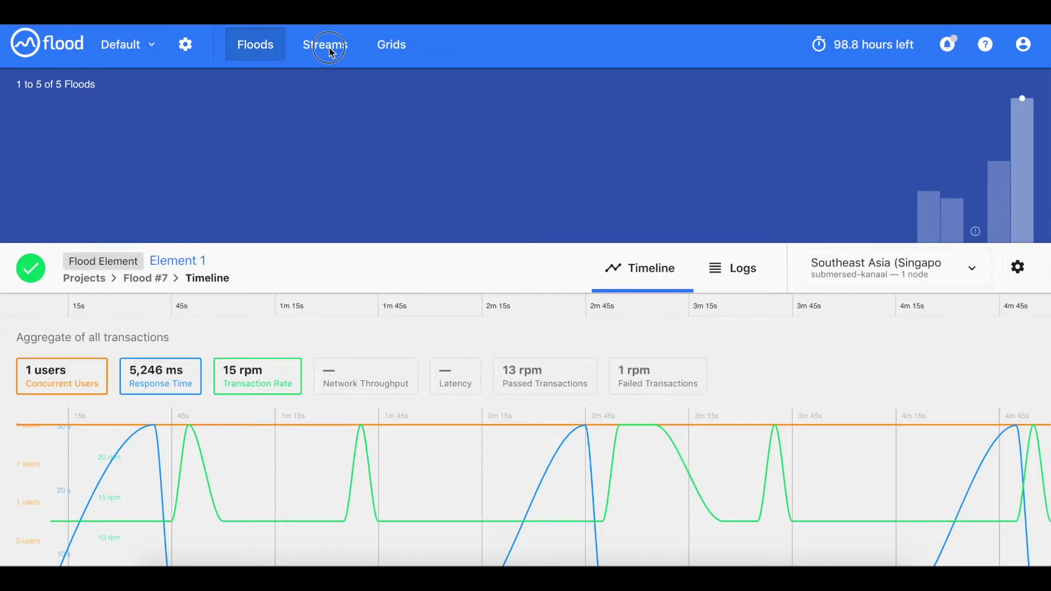
{"action": "left_click", "coordinate": [330, 51]}
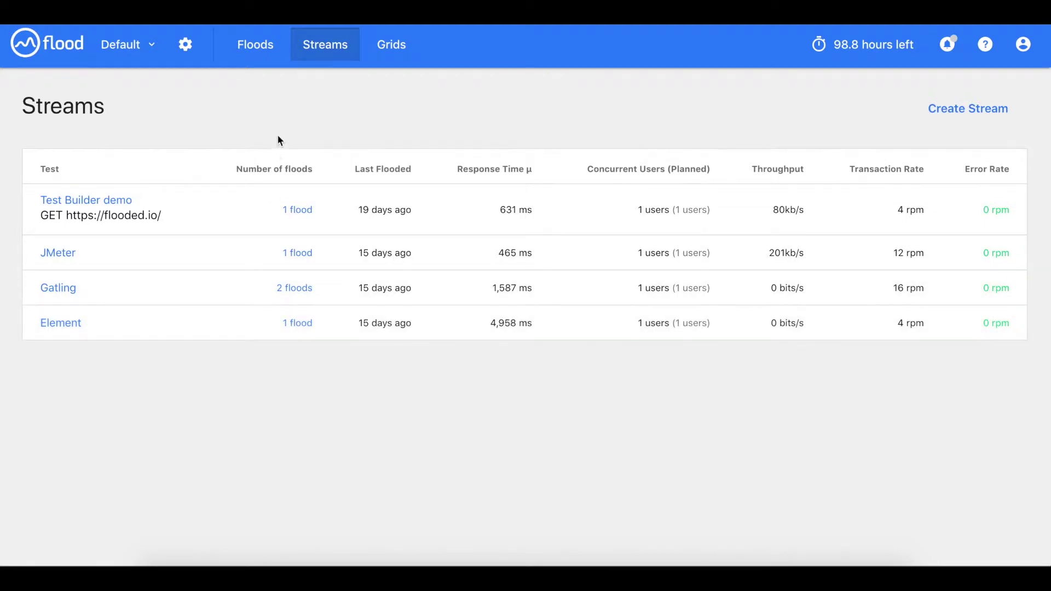
Step: From Floods, load the Flood #6 Gatling 2 results and choose Start more like this
{"action": "left_click", "coordinate": [248, 54]}
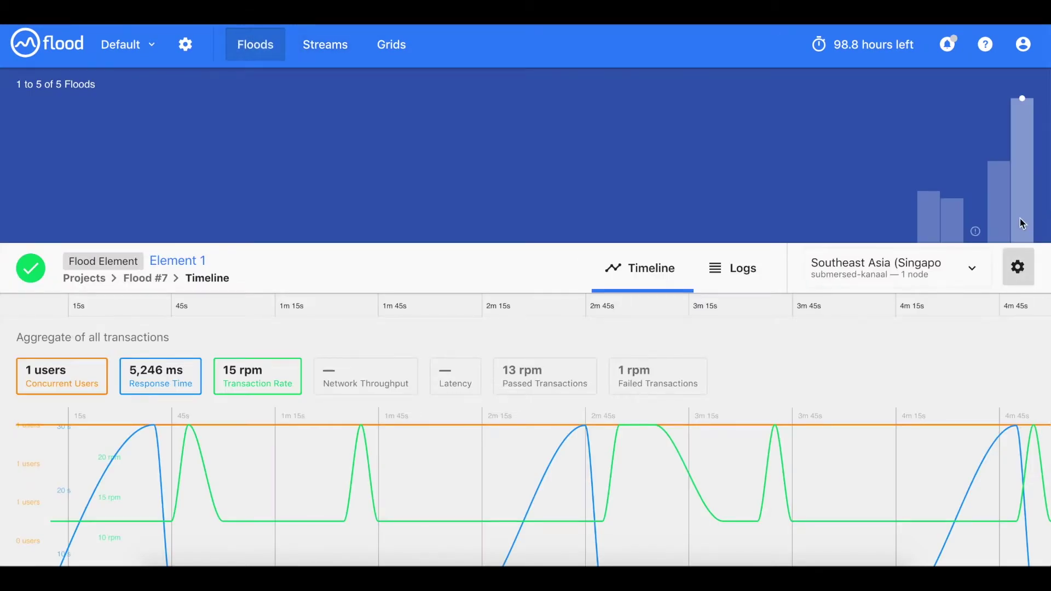
{"action": "left_click", "coordinate": [1003, 222]}
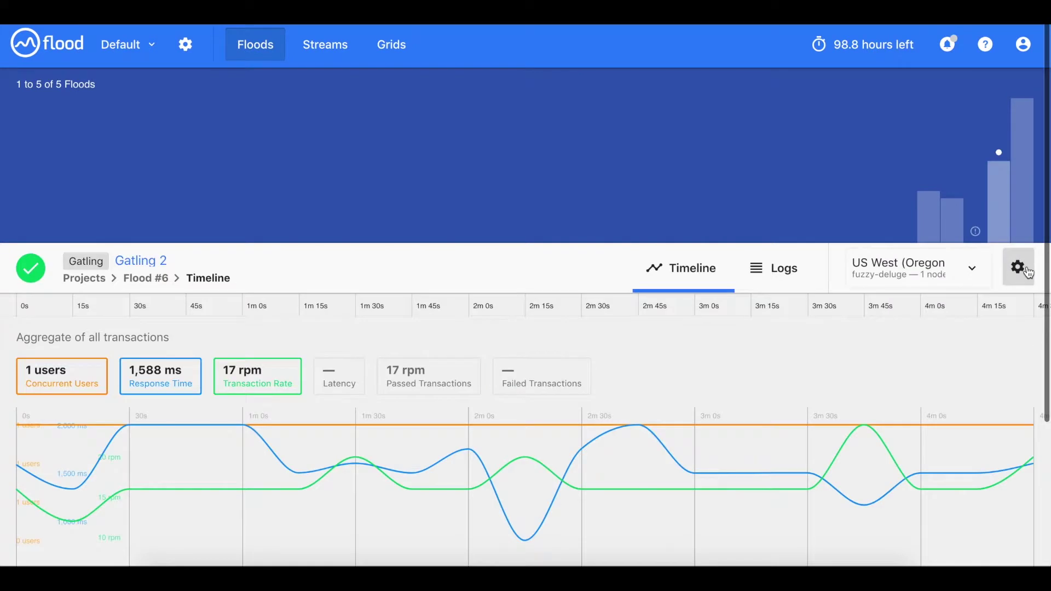
{"action": "left_click", "coordinate": [1028, 272]}
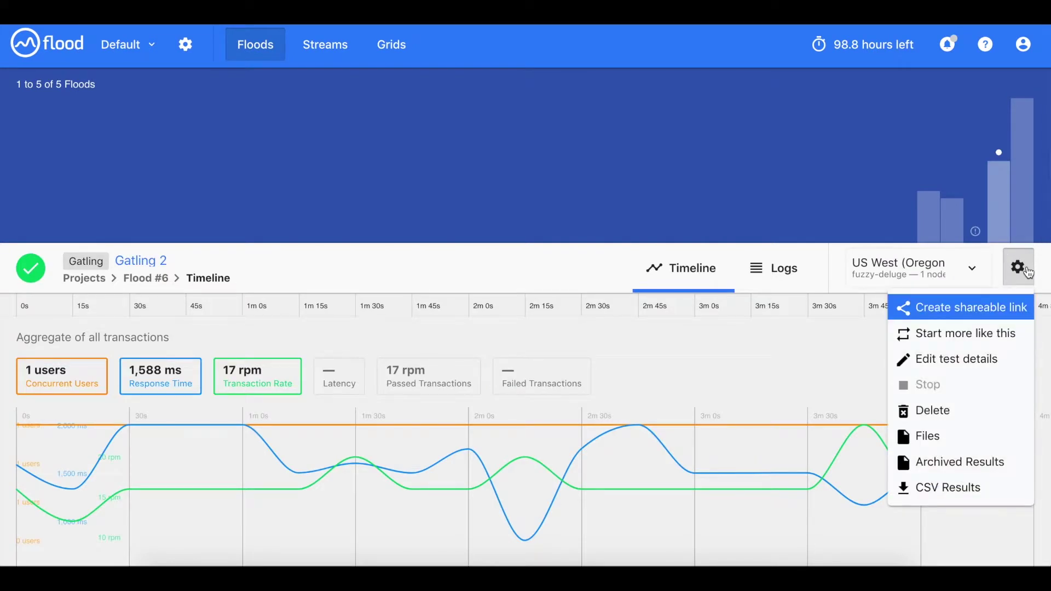
{"action": "left_click", "coordinate": [984, 332]}
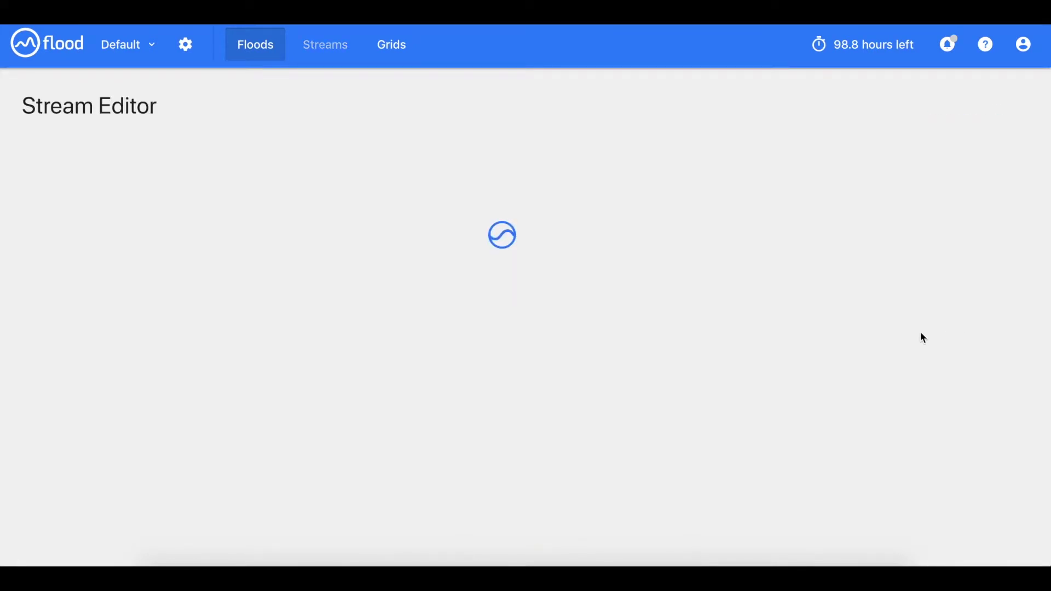
Step: Review the new test's setup, then go to the Launch New Grid form
{"action": "scroll", "coordinate": [575, 254], "scroll_direction": "down", "scroll_amount": 3}
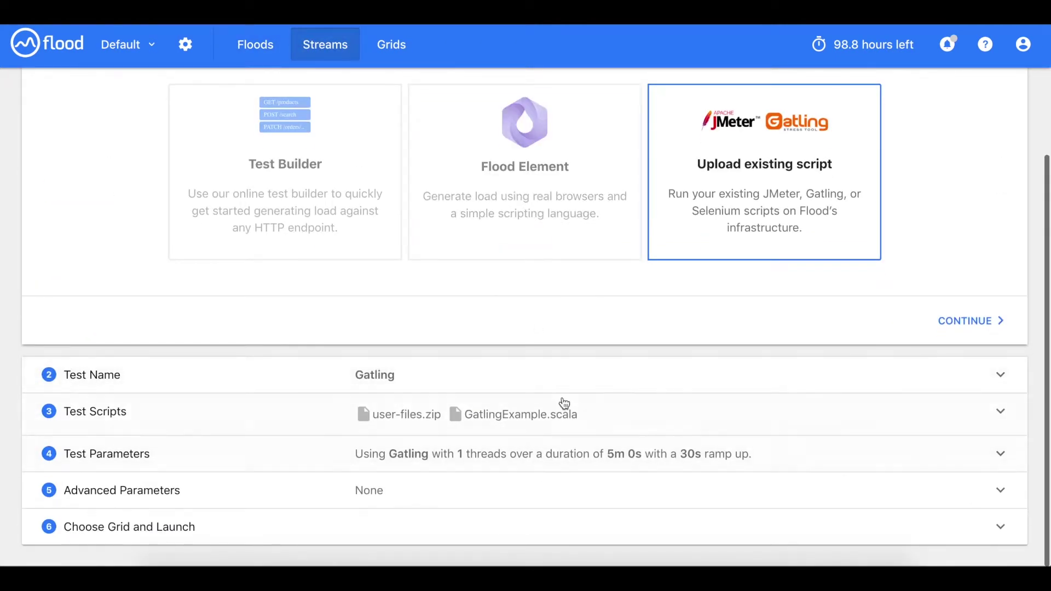
{"action": "scroll", "coordinate": [569, 408], "scroll_direction": "up", "scroll_amount": 3}
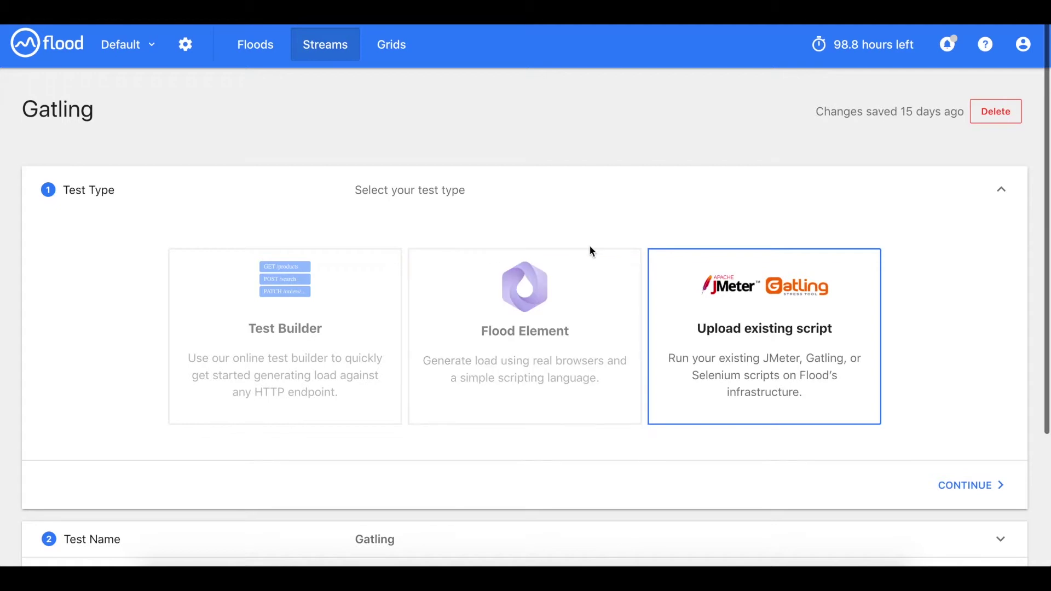
{"action": "left_click", "coordinate": [394, 48]}
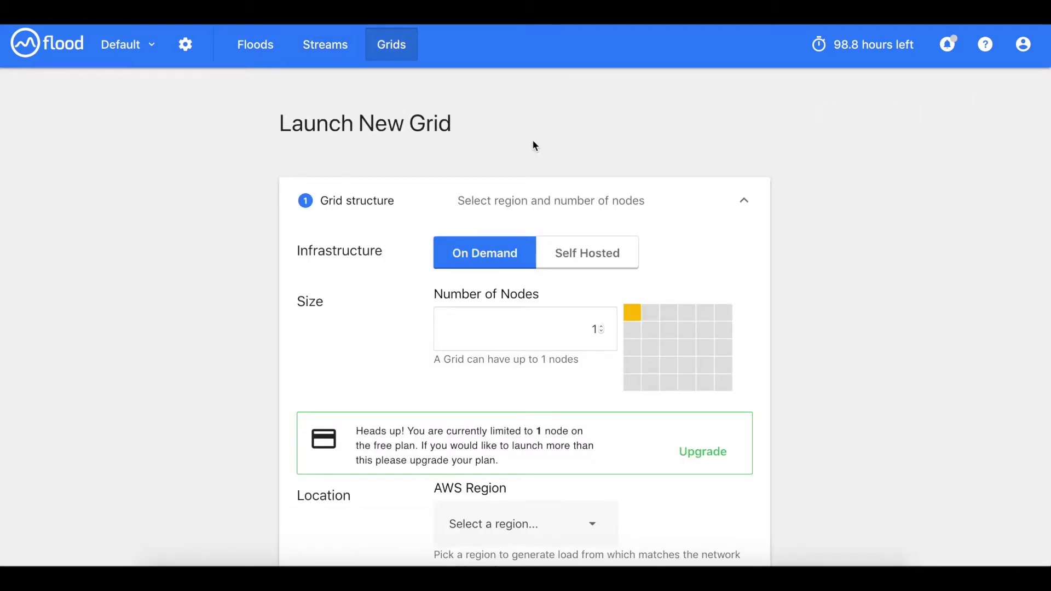
Step: Launch a 1-node On Demand grid in EU (Ireland), keeping the default 1-hour lifecycle
{"action": "scroll", "coordinate": [543, 143], "scroll_direction": "down", "scroll_amount": 1}
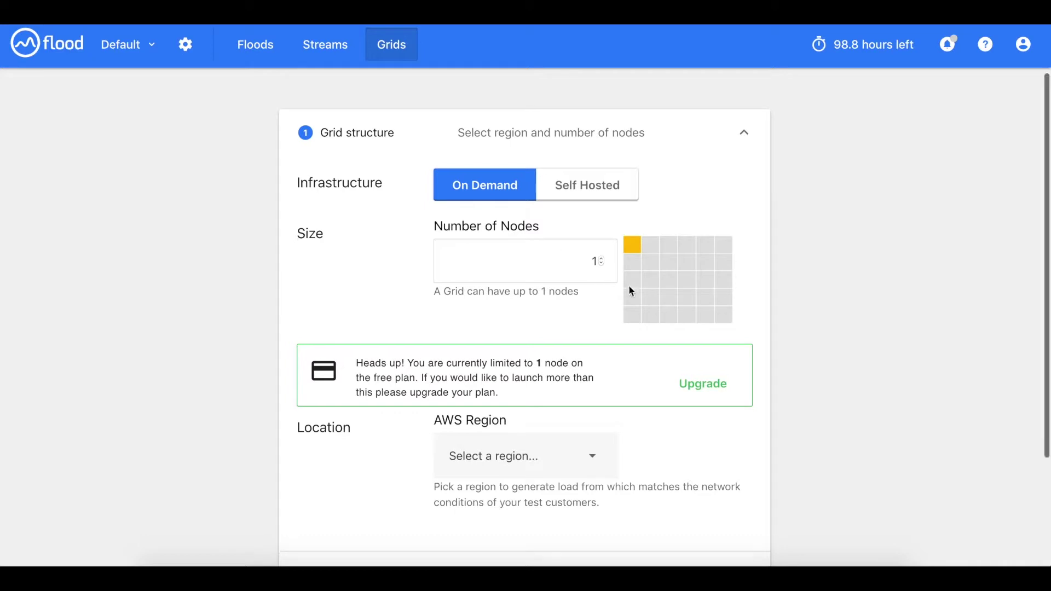
{"action": "scroll", "coordinate": [628, 287], "scroll_direction": "down", "scroll_amount": 3}
{"action": "left_click", "coordinate": [514, 307]}
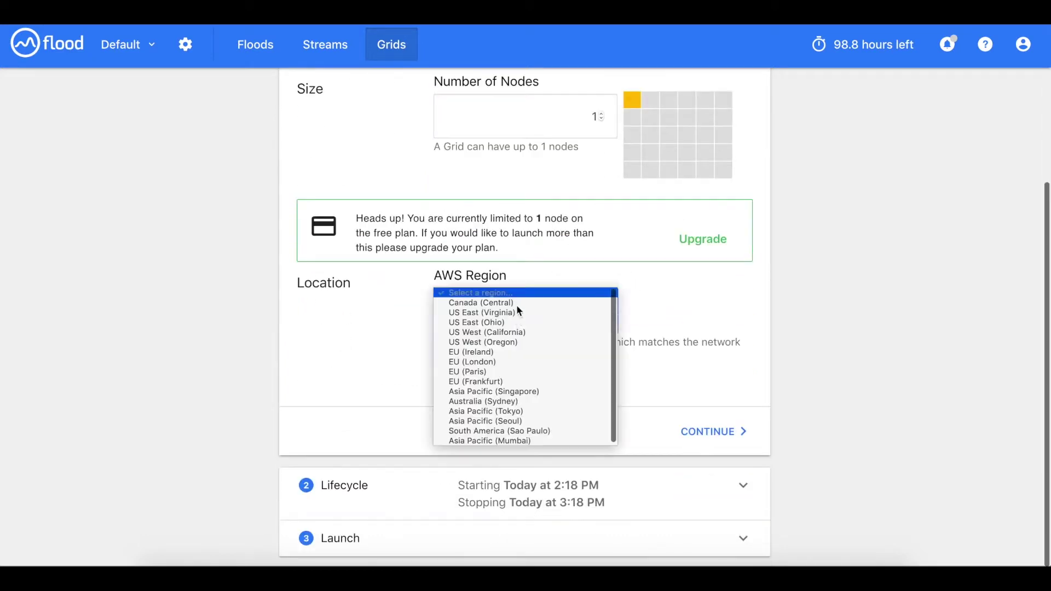
{"action": "left_click", "coordinate": [509, 353]}
{"action": "left_click", "coordinate": [730, 433]}
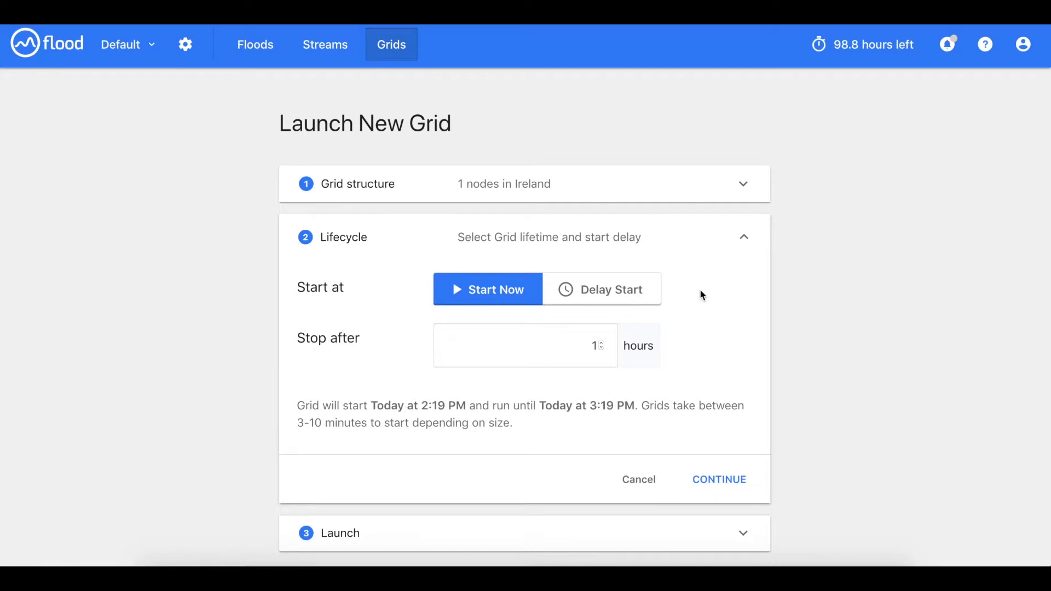
{"action": "left_click", "coordinate": [719, 477]}
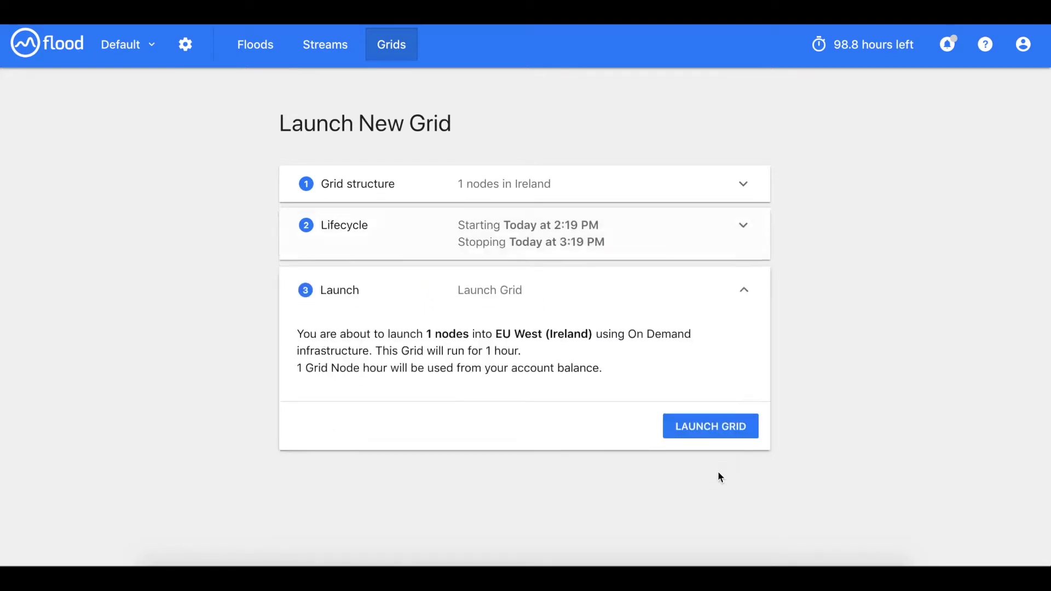
{"action": "left_click", "coordinate": [695, 426]}
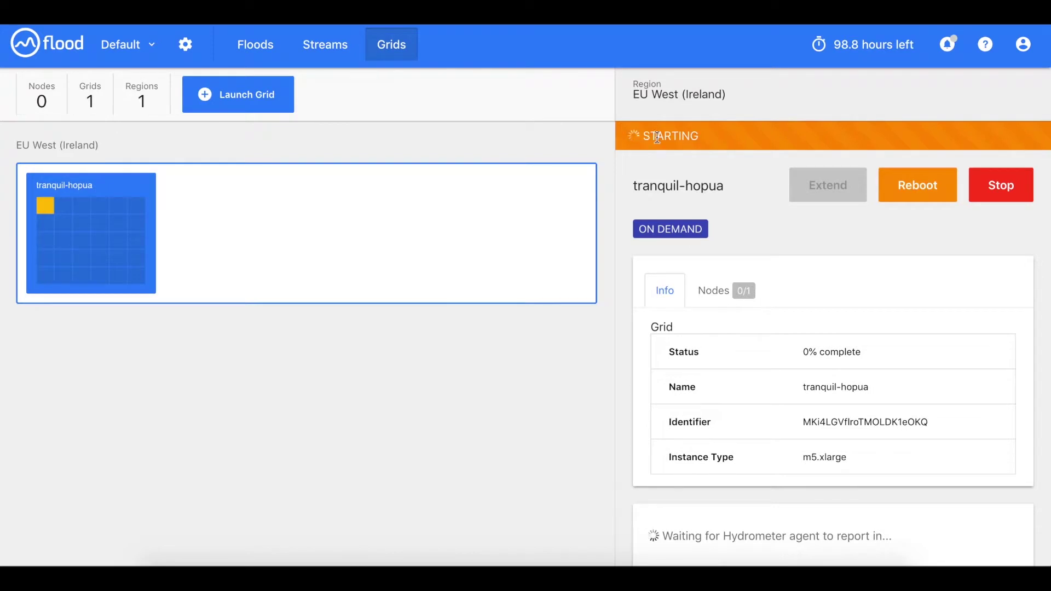
Step: Wait for grid tranquil-hopua to show Started, selecting then clearing its Identifier value
{"action": "scroll", "coordinate": [917, 300], "scroll_direction": "down", "scroll_amount": 3}
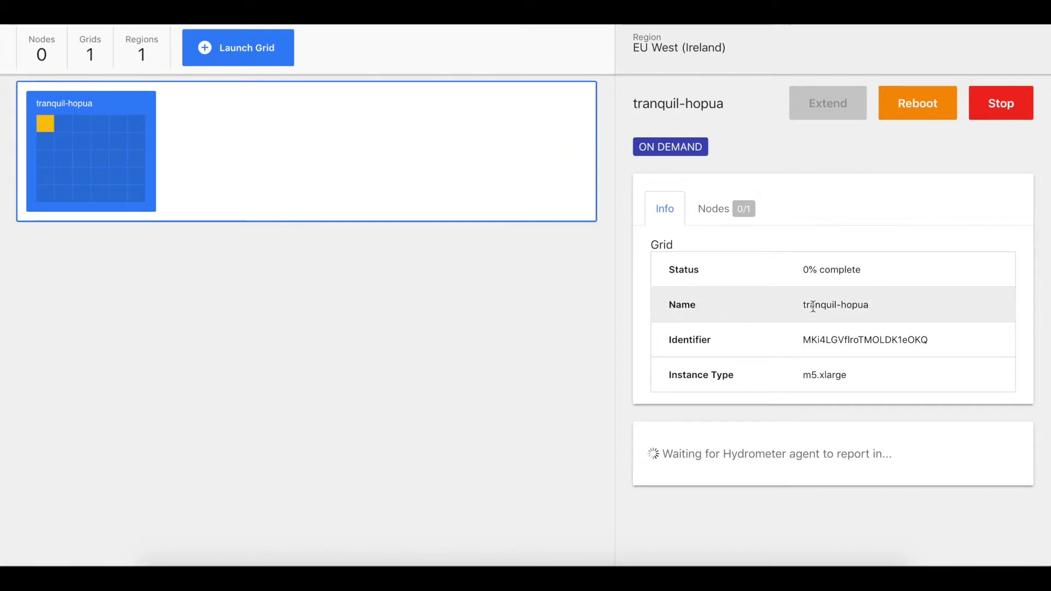
{"action": "left_click_drag", "start_coordinate": [805, 338], "coordinate": [931, 336]}
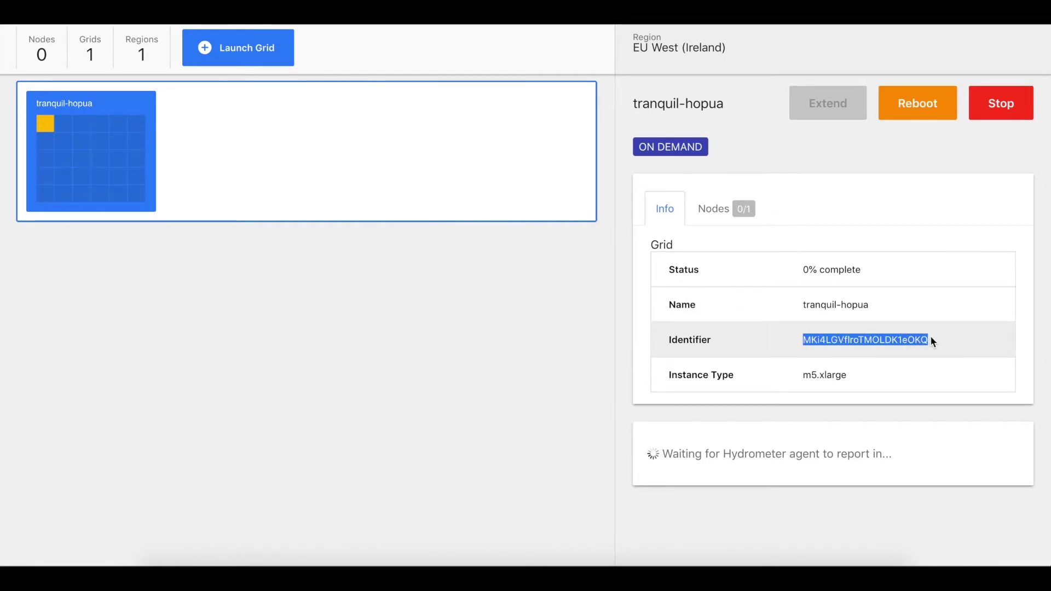
{"action": "left_click", "coordinate": [931, 336]}
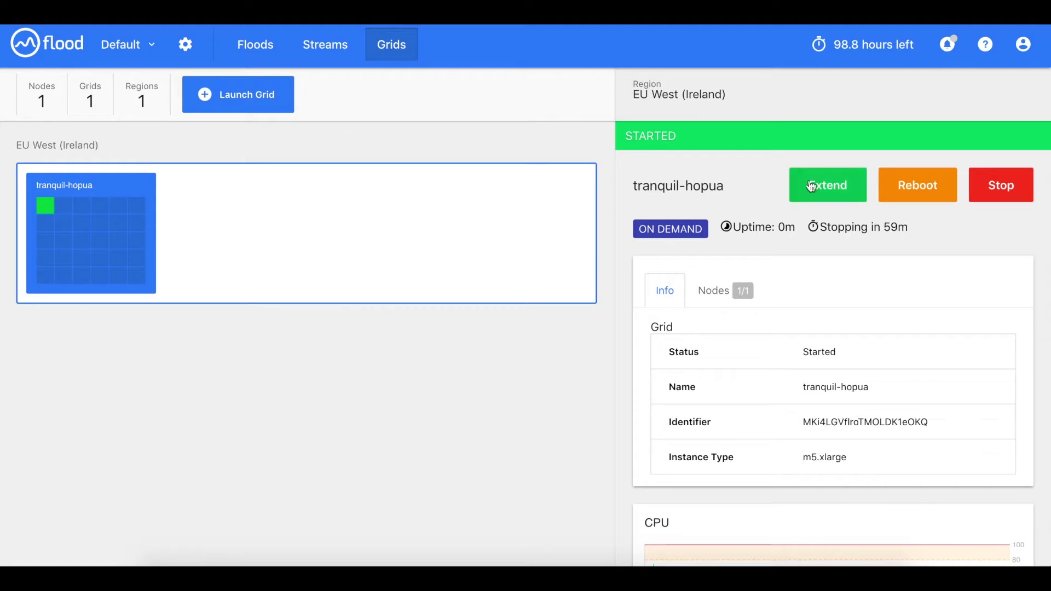
{"action": "left_click", "coordinate": [846, 191]}
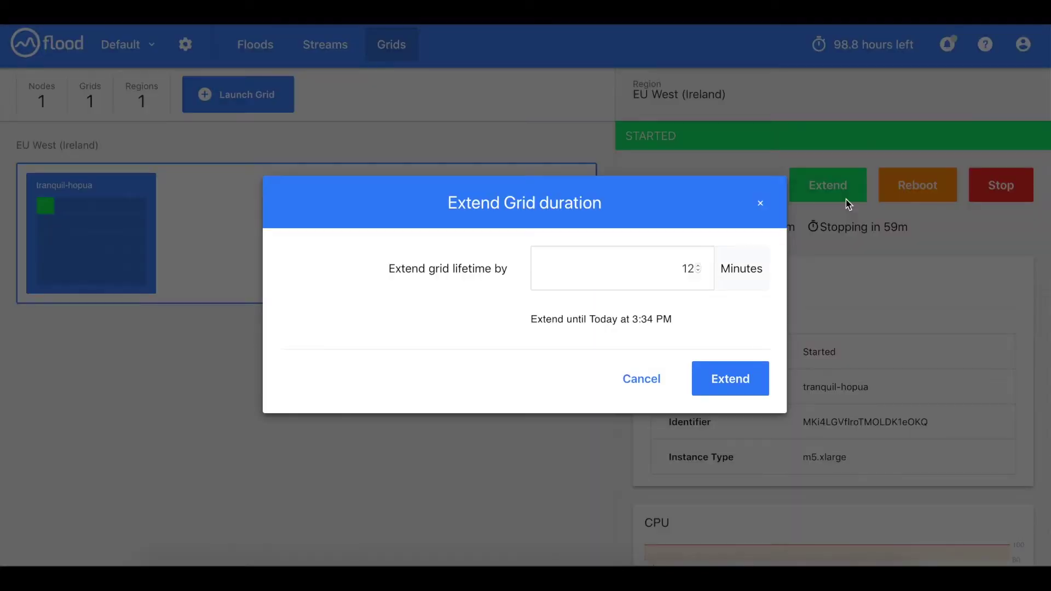
{"action": "left_click", "coordinate": [642, 386]}
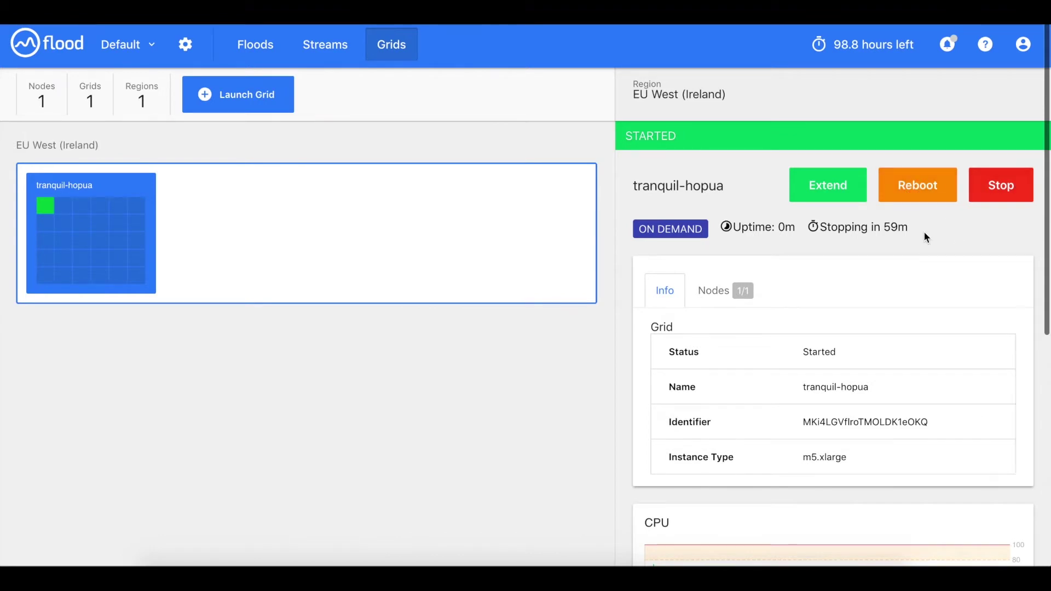
Step: Scroll down to the tranquil-hopua grid's memory, network and CPU charts
{"action": "scroll", "coordinate": [924, 232], "scroll_direction": "down", "scroll_amount": 5}
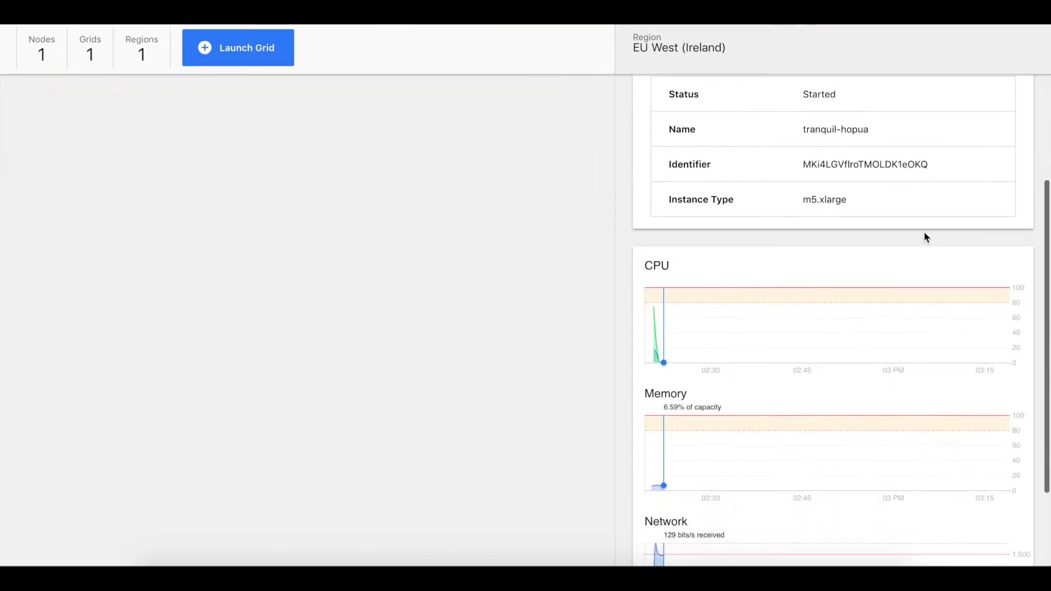
{"action": "scroll", "coordinate": [924, 231], "scroll_direction": "down", "scroll_amount": 2}
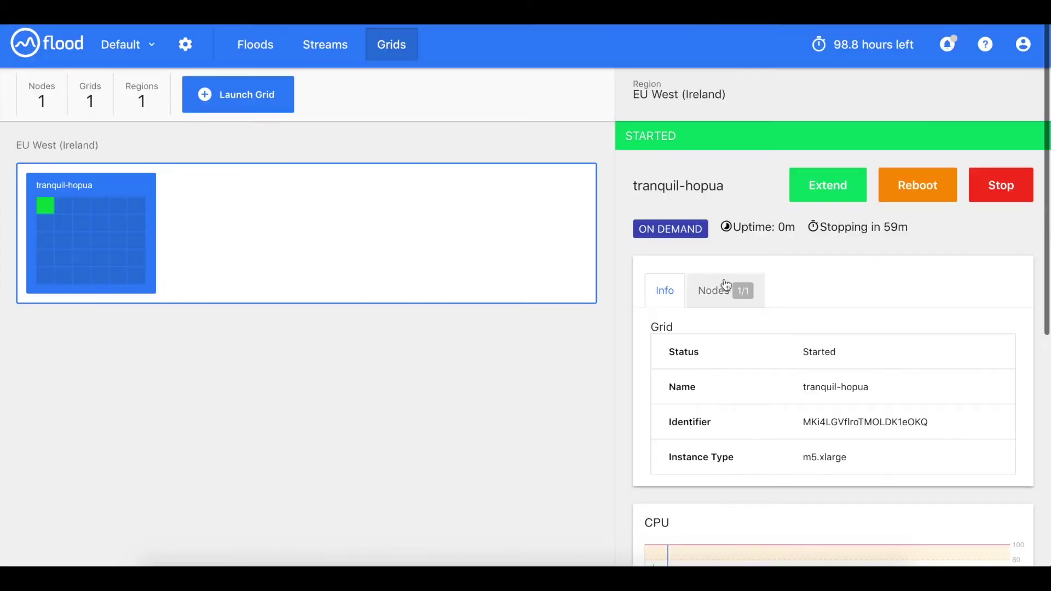
Step: Show tranquil-hopua's Nodes list and review the single Running node's IP and charts
{"action": "left_click", "coordinate": [719, 291]}
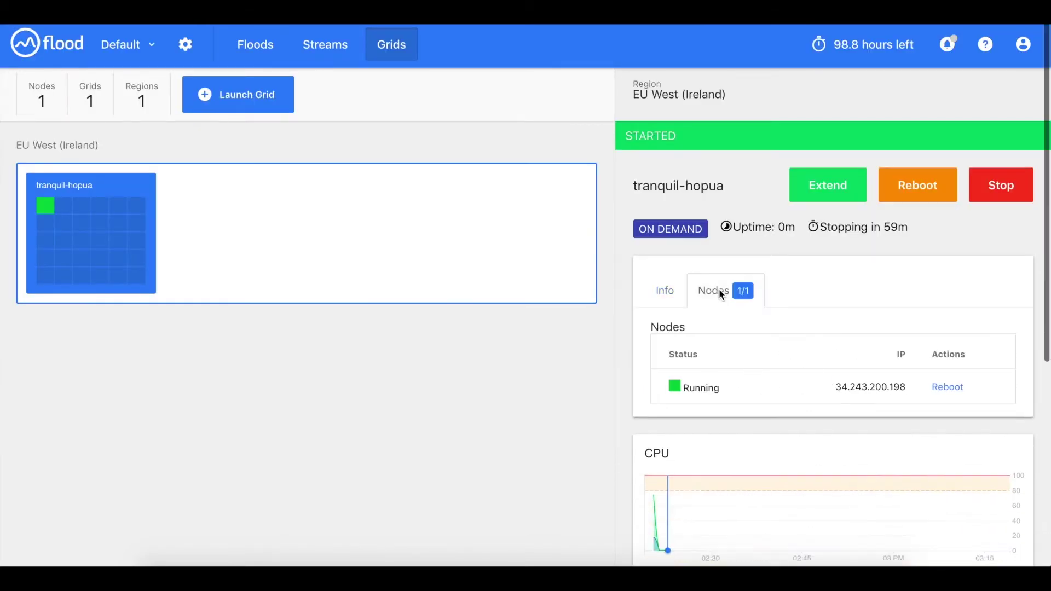
{"action": "scroll", "coordinate": [775, 346], "scroll_direction": "down", "scroll_amount": 2}
{"action": "scroll", "coordinate": [781, 350], "scroll_direction": "down", "scroll_amount": 1}
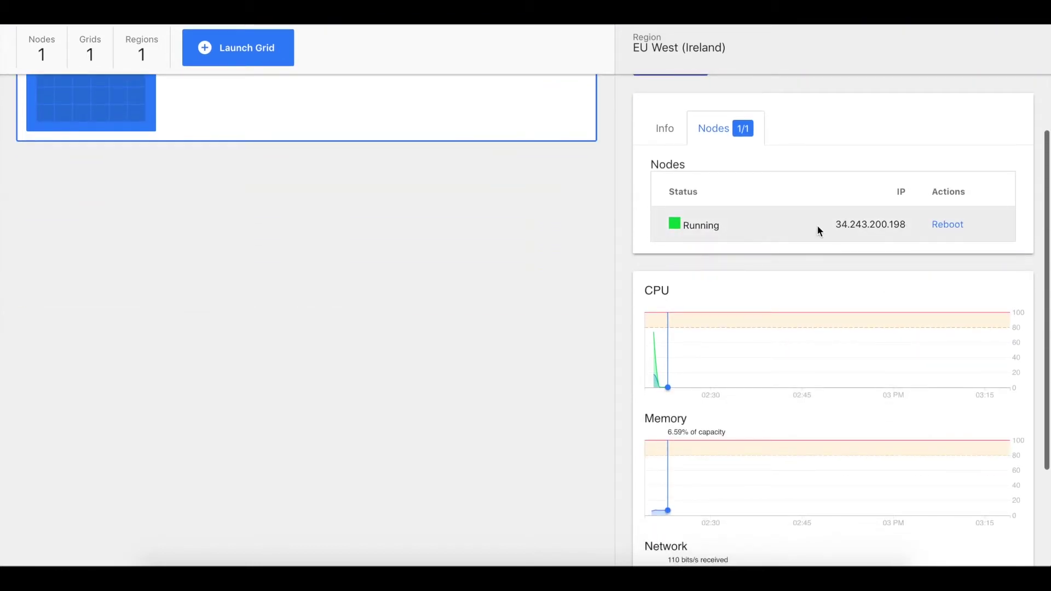
{"action": "scroll", "coordinate": [904, 226], "scroll_direction": "up", "scroll_amount": 3}
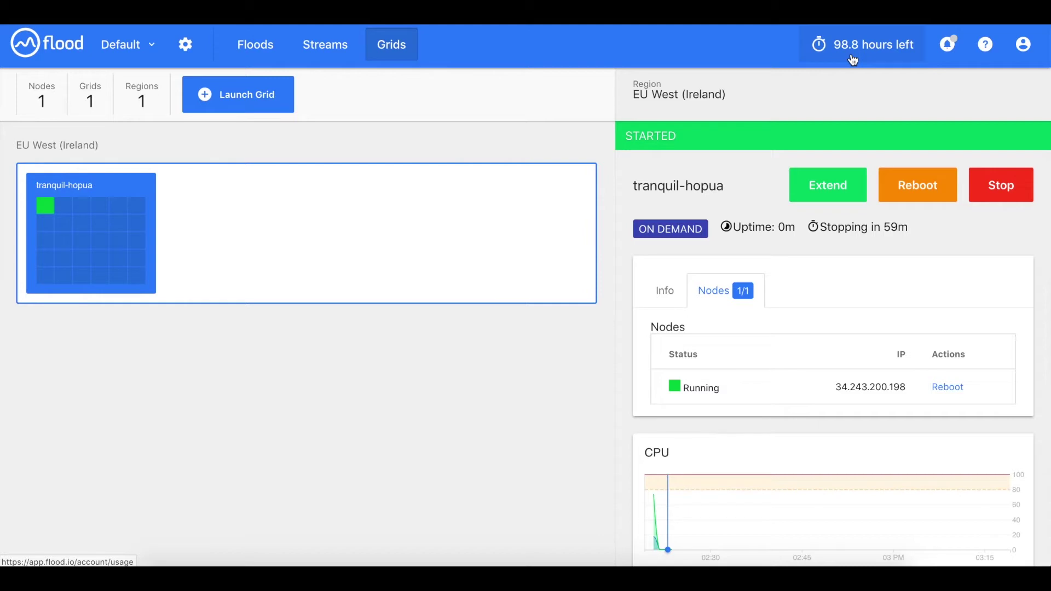
Step: Open Account Settings > Usage from the '98.8 hours left' header link
{"action": "left_click", "coordinate": [852, 59]}
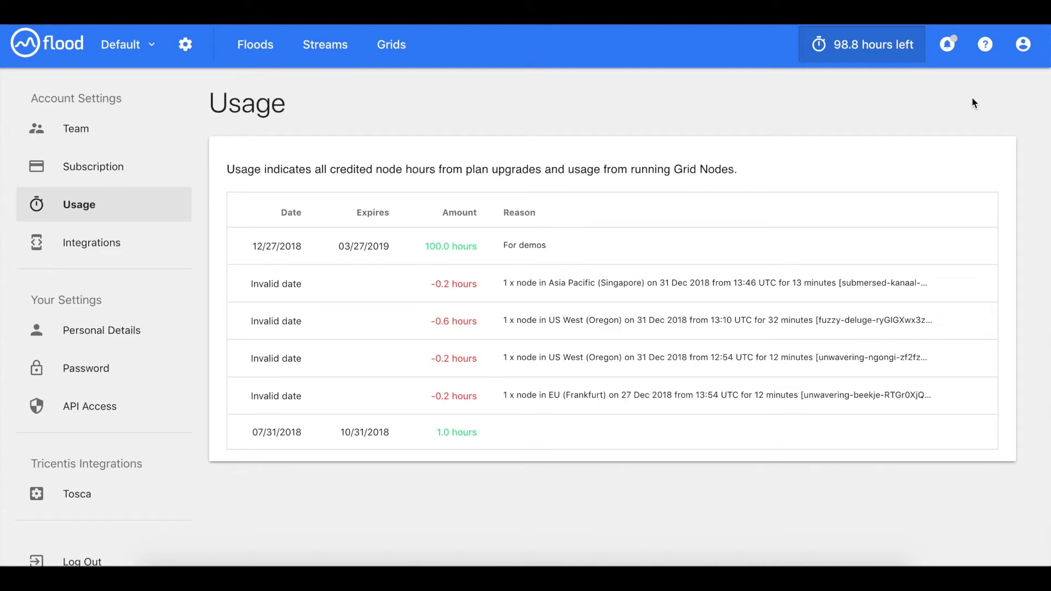
Step: In Team settings, start a teammate invite and list the Admin, Flooder and Guest roles
{"action": "left_click", "coordinate": [1022, 50]}
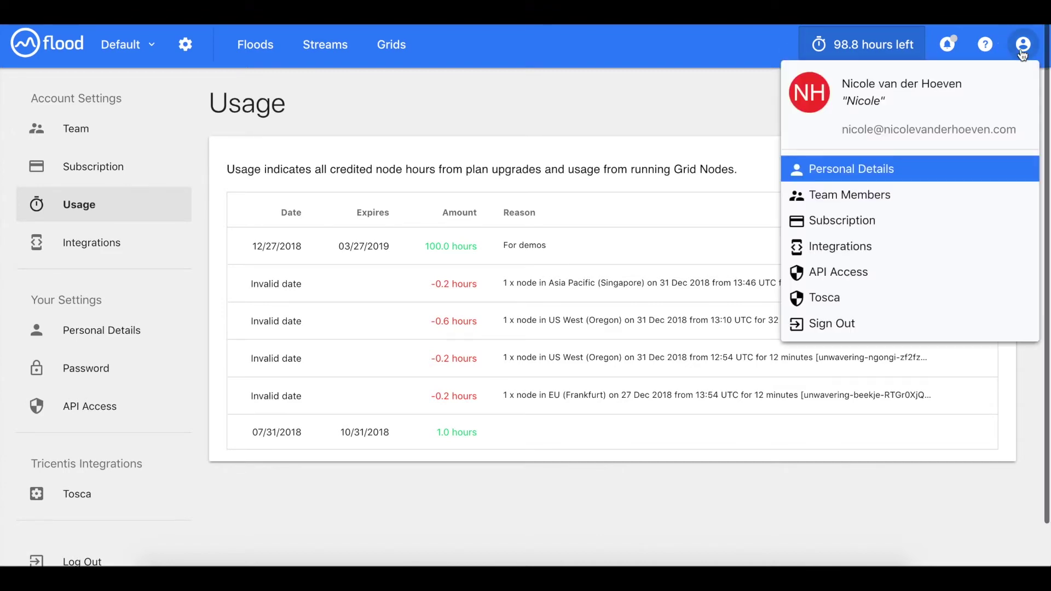
{"action": "left_click", "coordinate": [133, 141]}
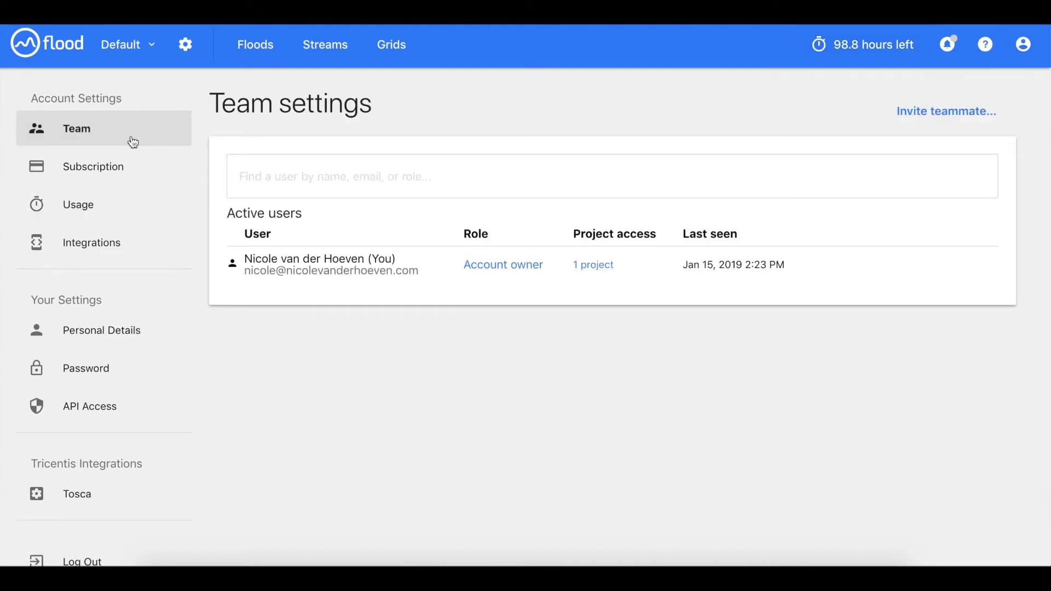
{"action": "left_click", "coordinate": [941, 111]}
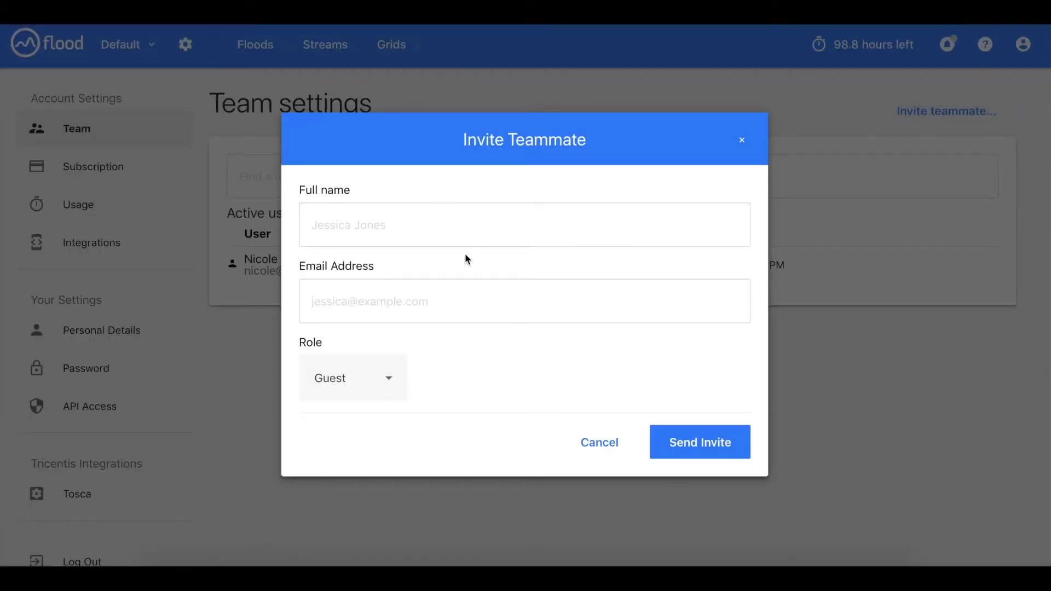
{"action": "left_click", "coordinate": [350, 378]}
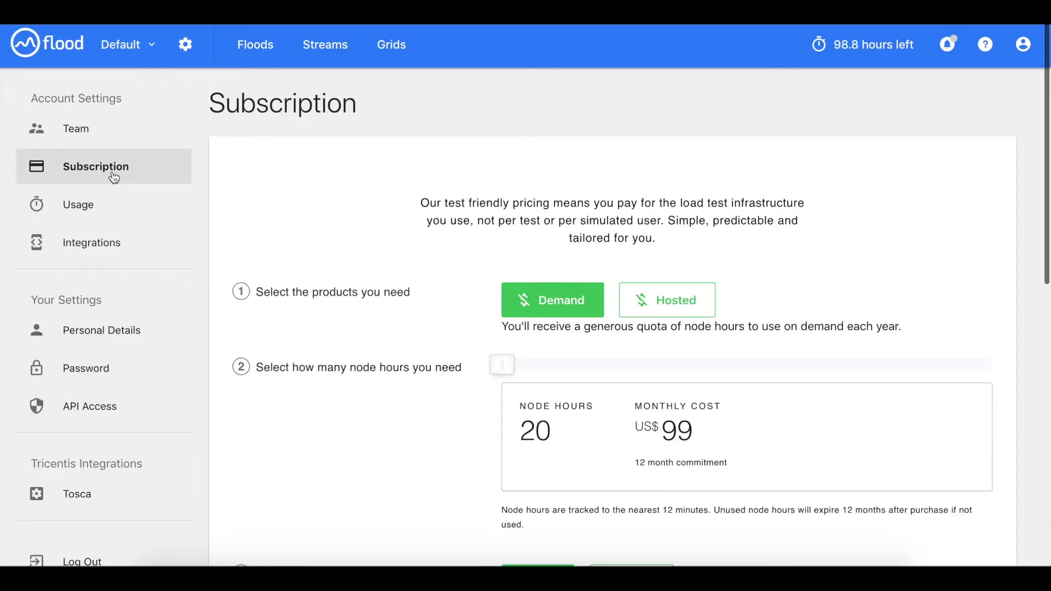
Step: Preview node-hour pricing on Subscription, then expand the Amazon Web Services integration details
{"action": "scroll", "coordinate": [350, 179], "scroll_direction": "down", "scroll_amount": 5}
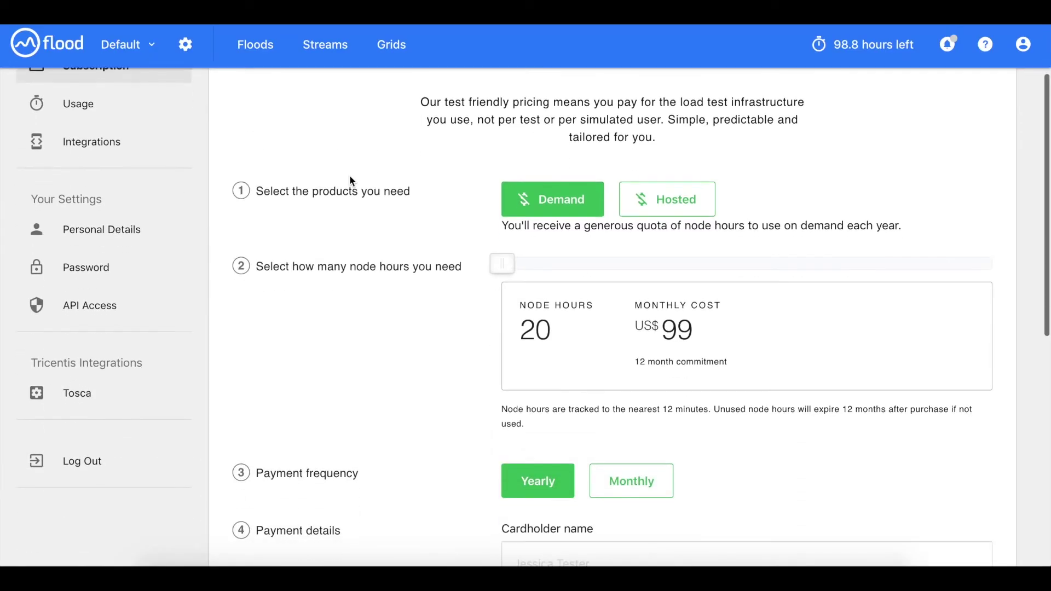
{"action": "scroll", "coordinate": [350, 180], "scroll_direction": "up", "scroll_amount": 5}
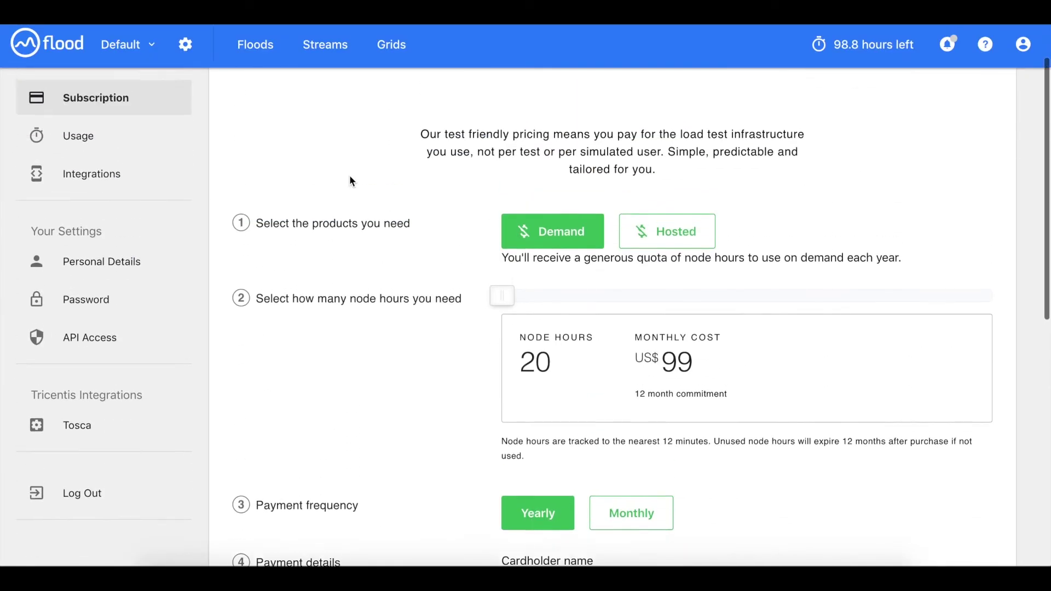
{"action": "mouse_move", "coordinate": [501, 364]}
{"action": "left_mouse_down"}
{"action": "mouse_move", "coordinate": [847, 349]}
{"action": "mouse_move", "coordinate": [491, 361]}
{"action": "left_mouse_up"}
{"action": "left_click", "coordinate": [104, 249]}
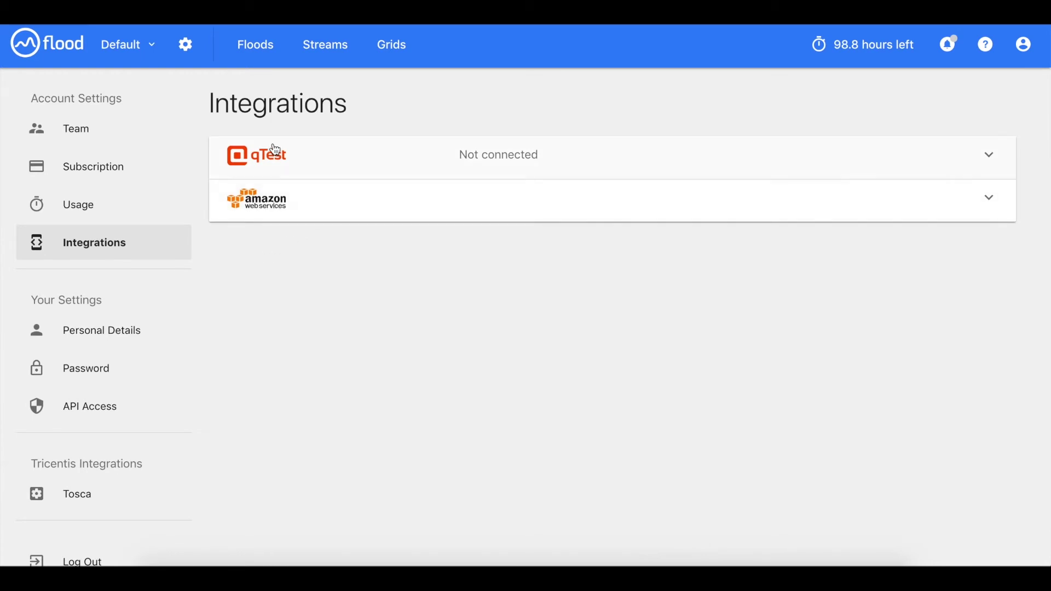
{"action": "left_click", "coordinate": [339, 209]}
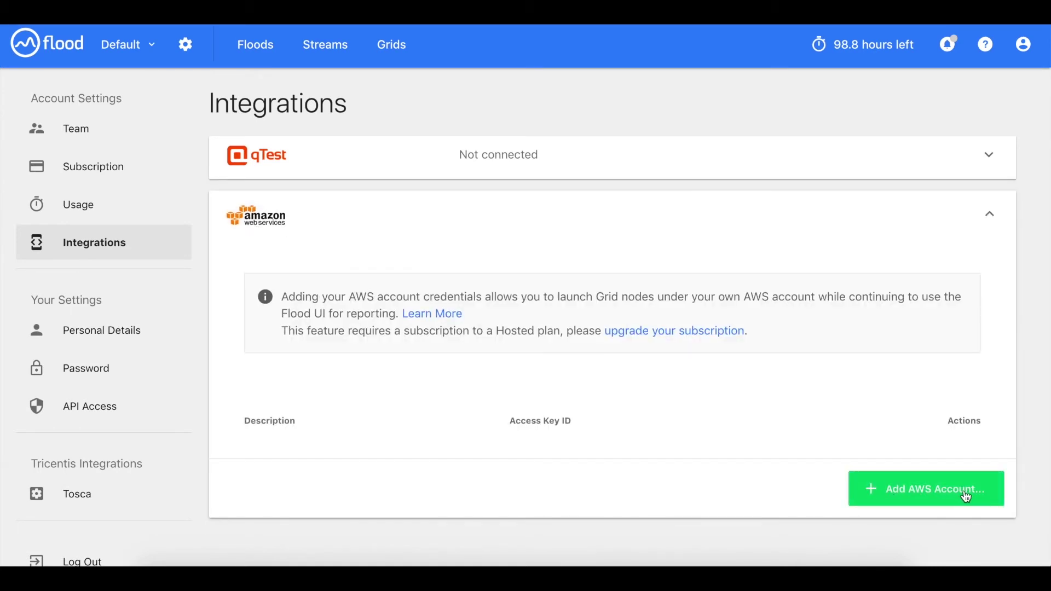
Step: Look over the Personal Details and Password pages, then the API Access settings
{"action": "left_click", "coordinate": [122, 332]}
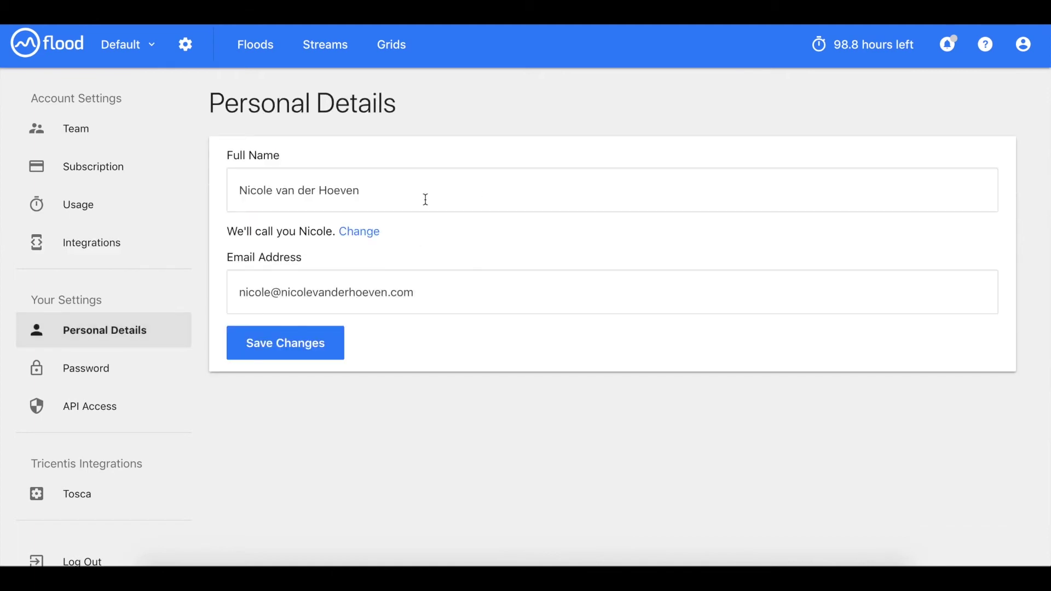
{"action": "left_click", "coordinate": [124, 368]}
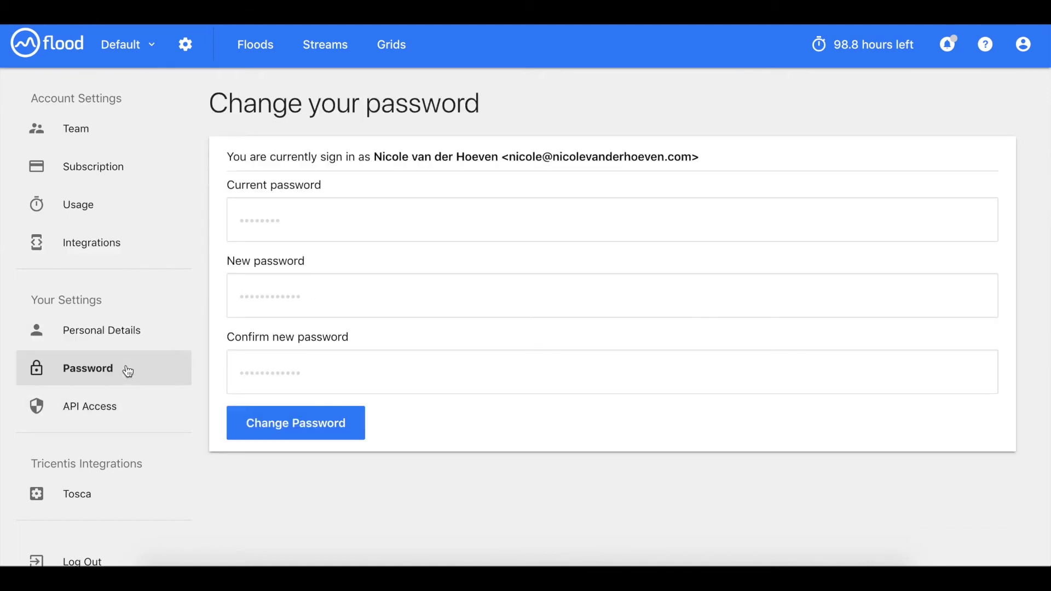
{"action": "left_click", "coordinate": [120, 409]}
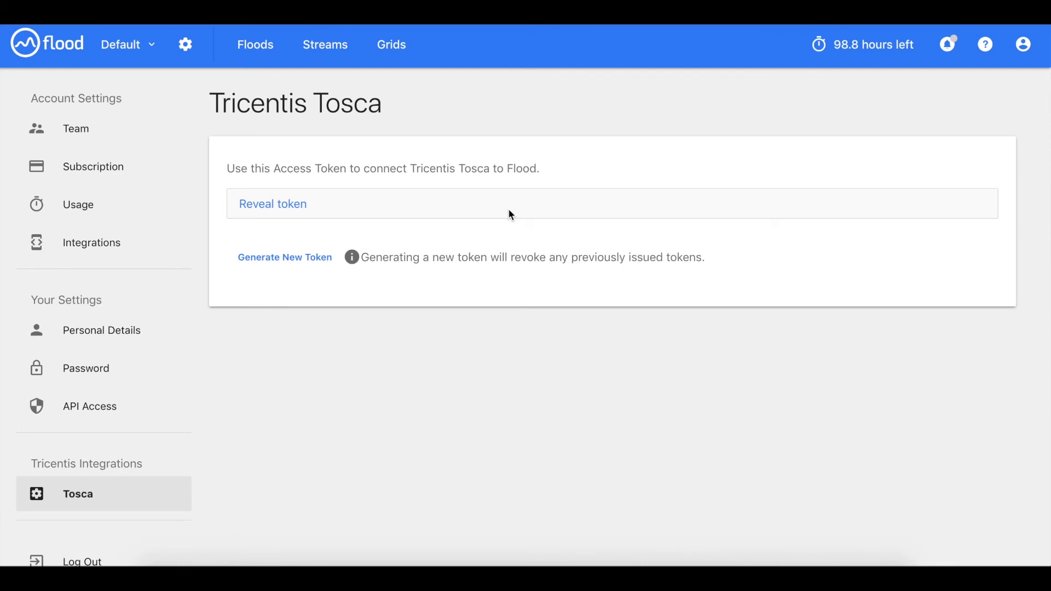
Step: Show Flood's Latest changes panel listing six updates, including M5 grid nodes and Selenium 3.11.0
{"action": "left_click", "coordinate": [947, 43]}
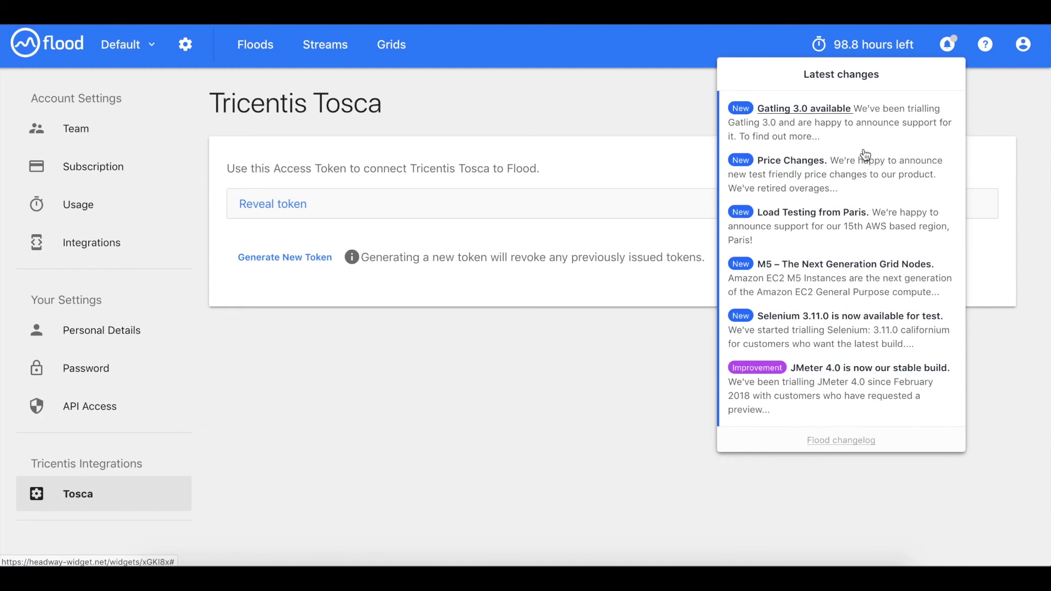
{"action": "scroll", "coordinate": [986, 57], "scroll_direction": "down", "scroll_amount": 1}
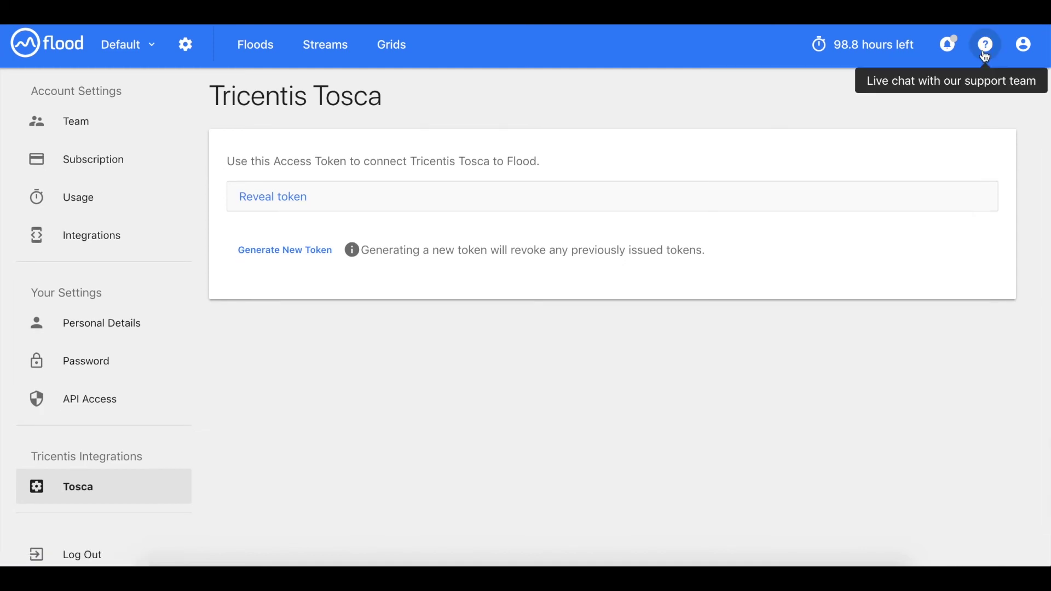
{"action": "left_click", "coordinate": [984, 53]}
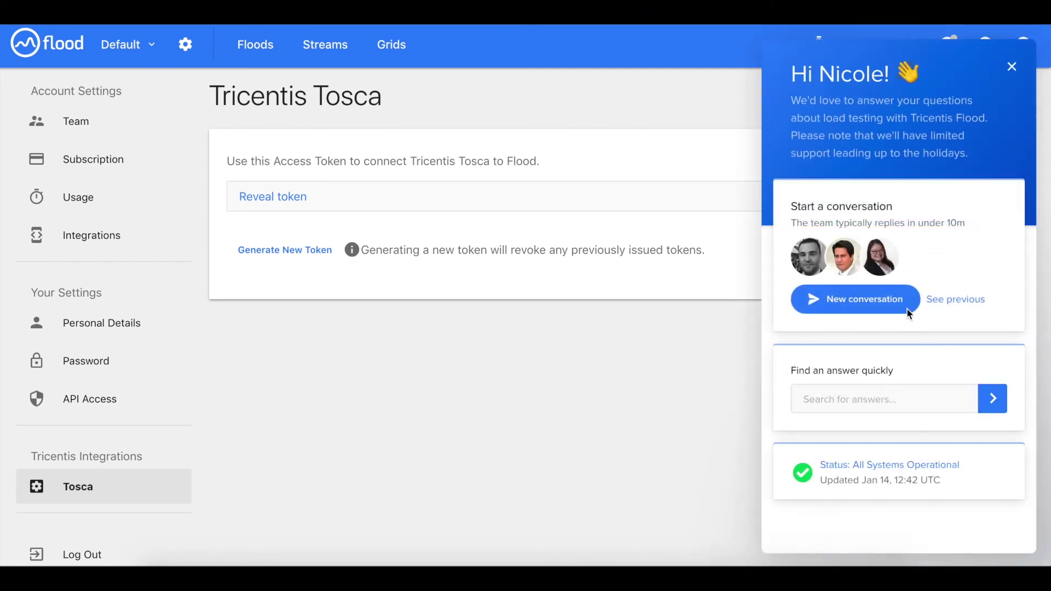
{"action": "left_click", "coordinate": [873, 308]}
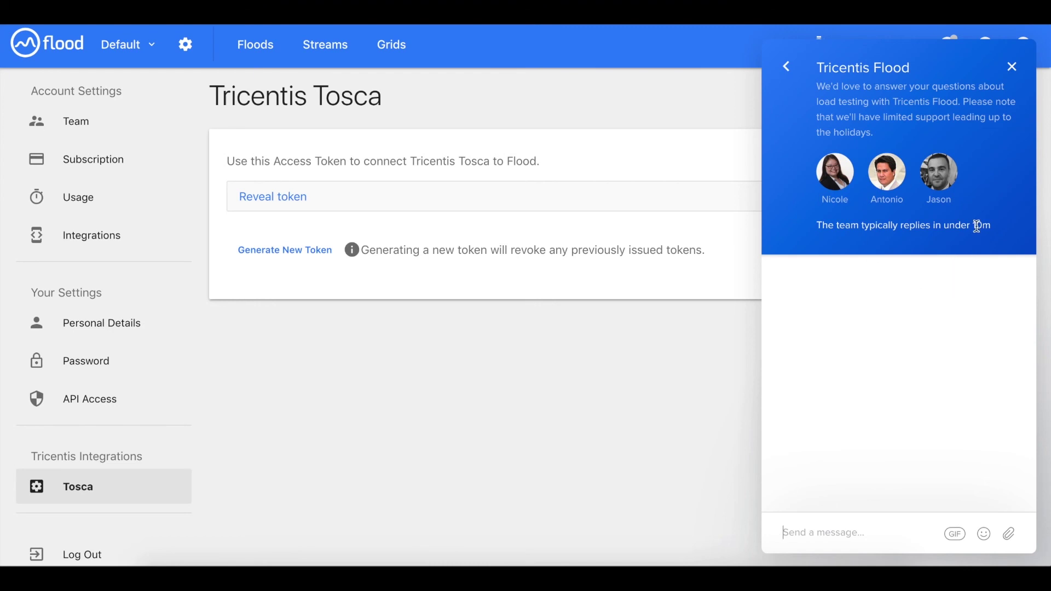
{"action": "left_click", "coordinate": [787, 67]}
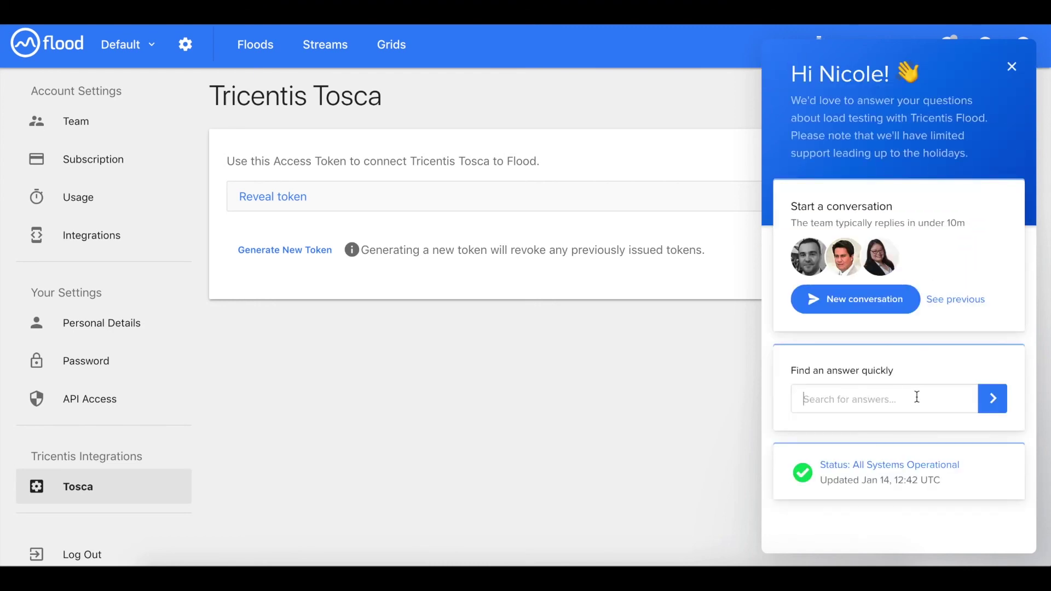
{"action": "left_click", "coordinate": [918, 397]}
{"action": "left_click", "coordinate": [882, 481]}
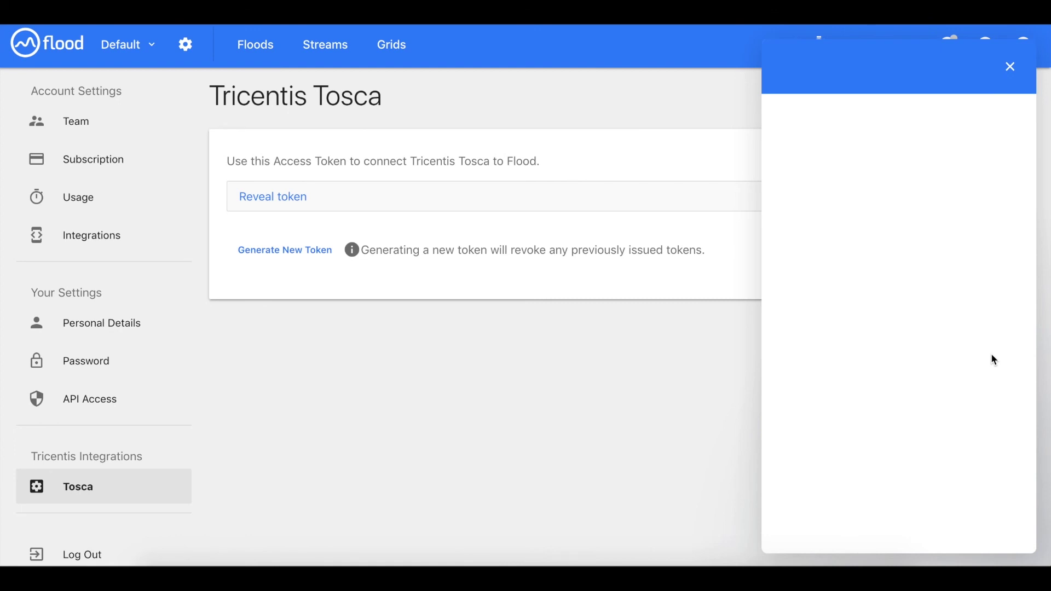
{"action": "scroll", "coordinate": [990, 353], "scroll_direction": "down", "scroll_amount": 2}
{"action": "scroll", "coordinate": [992, 356], "scroll_direction": "down", "scroll_amount": 5}
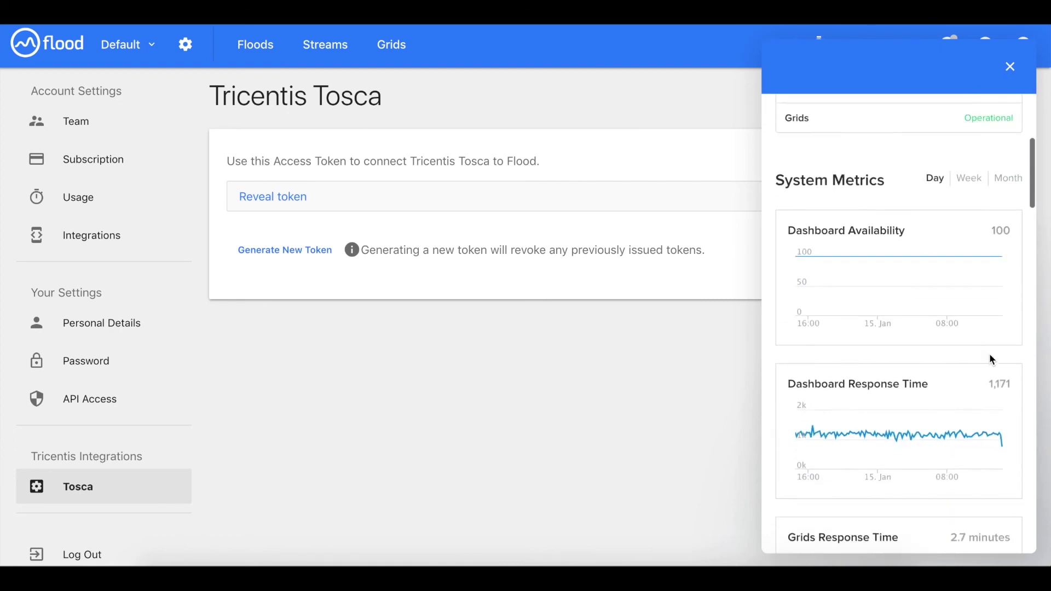
{"action": "left_click", "coordinate": [1010, 66]}
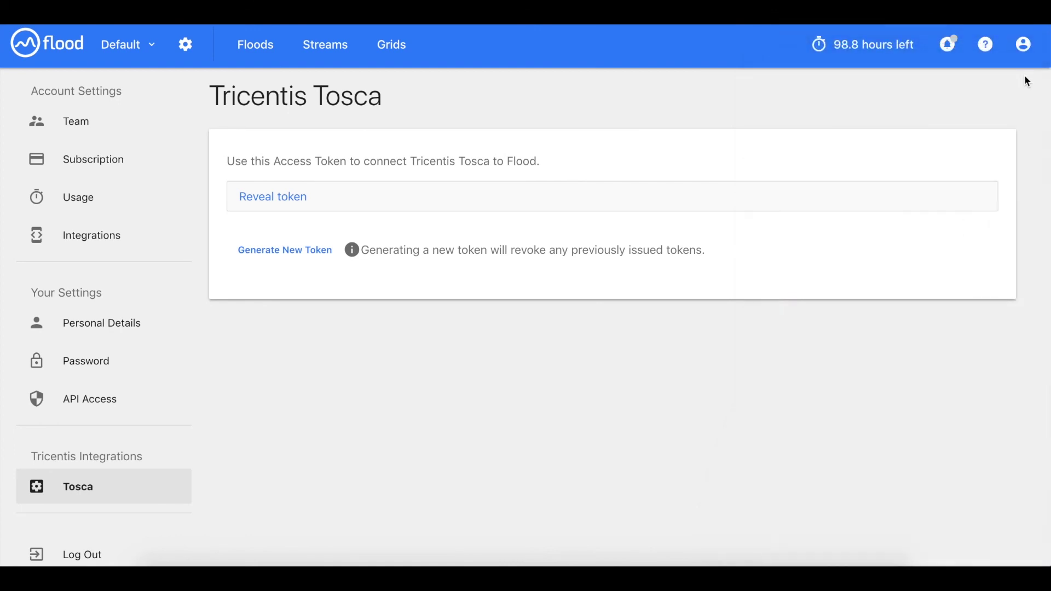